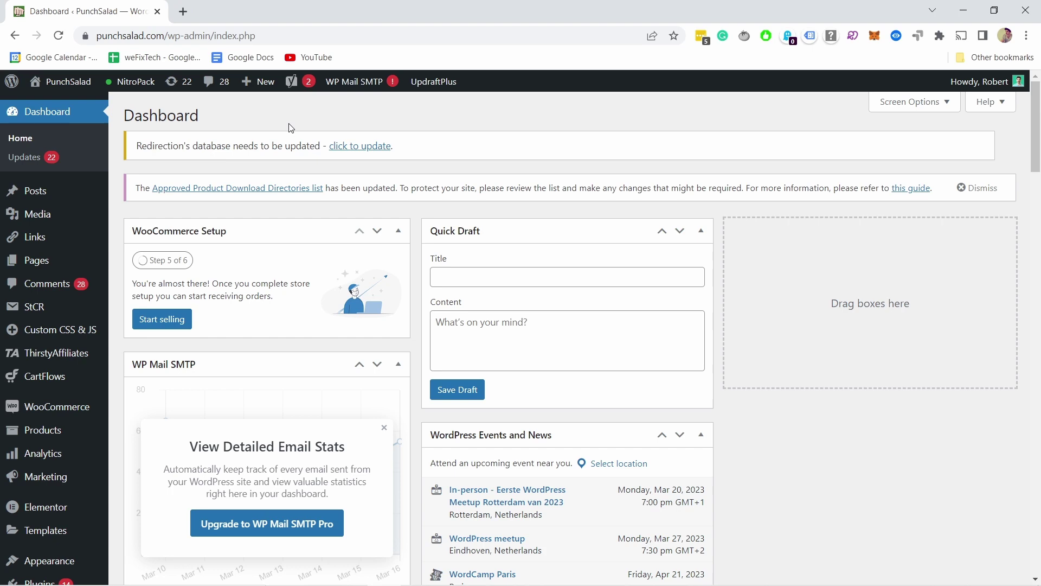
# Search the plugin directory for 'wp 2fa', then install and activate the WP 2FA plugin
pyautogui.scroll(-5, 82, 434)
pyautogui.moveTo(42, 372)
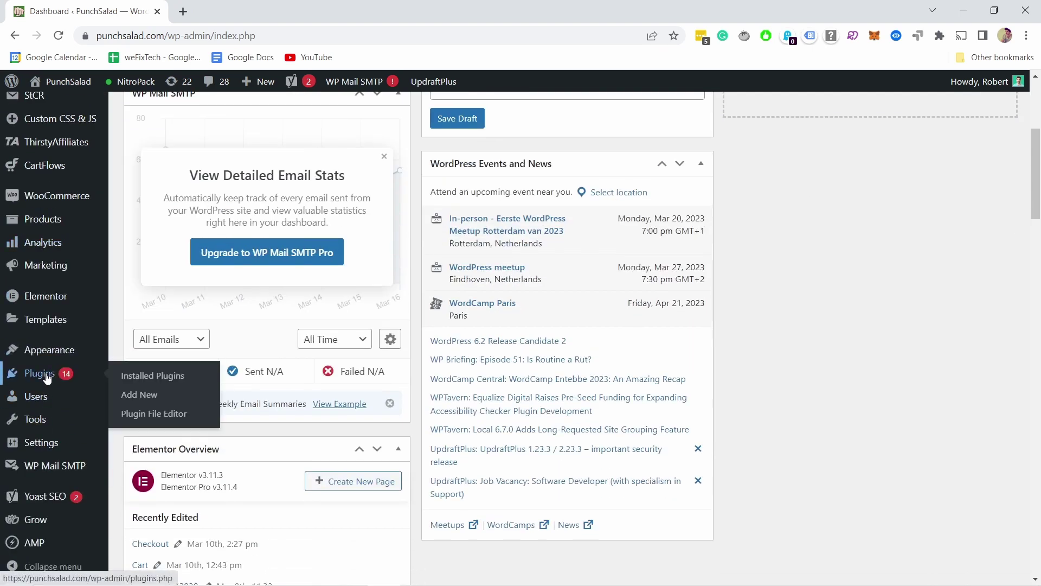
pyautogui.click(153, 400)
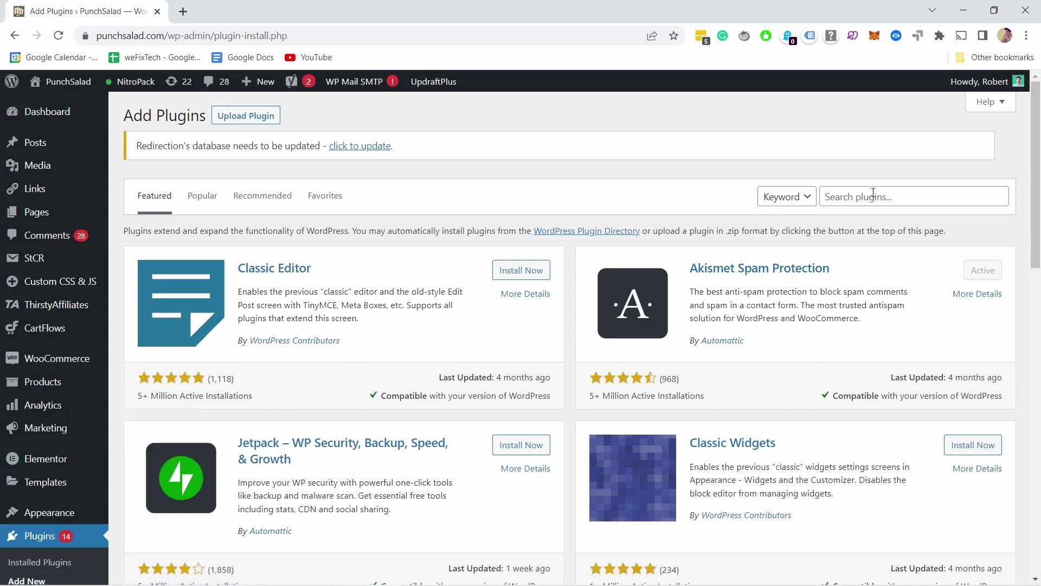
pyautogui.click(859, 198)
pyautogui.write('wp ')
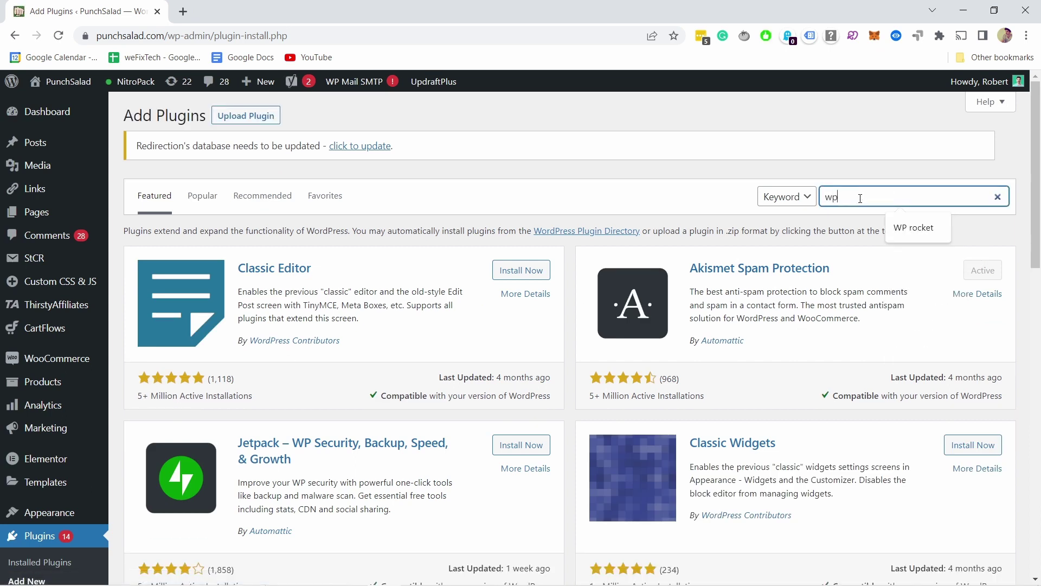
pyautogui.write('2fa')
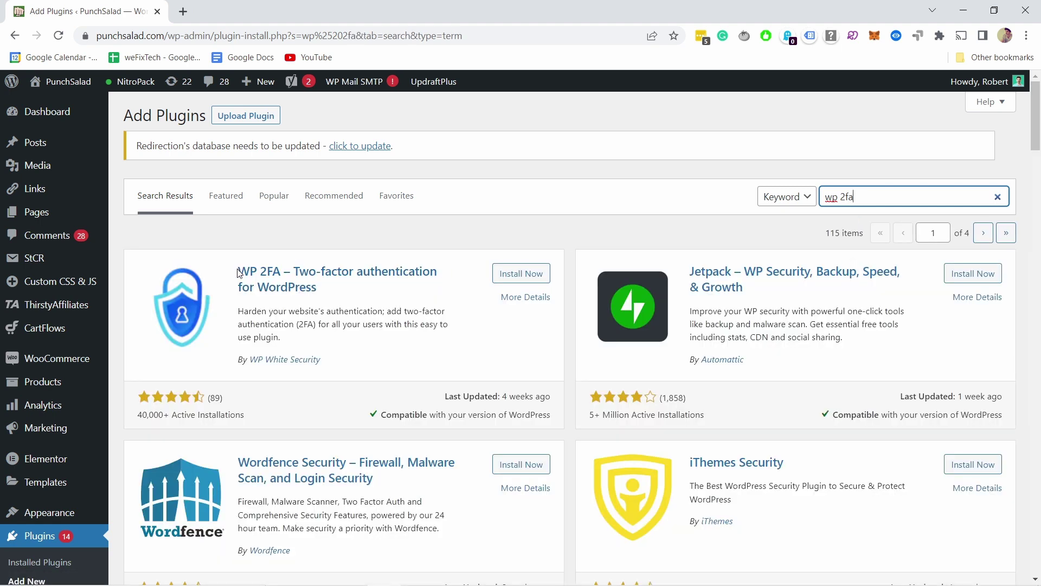
pyautogui.click(529, 274)
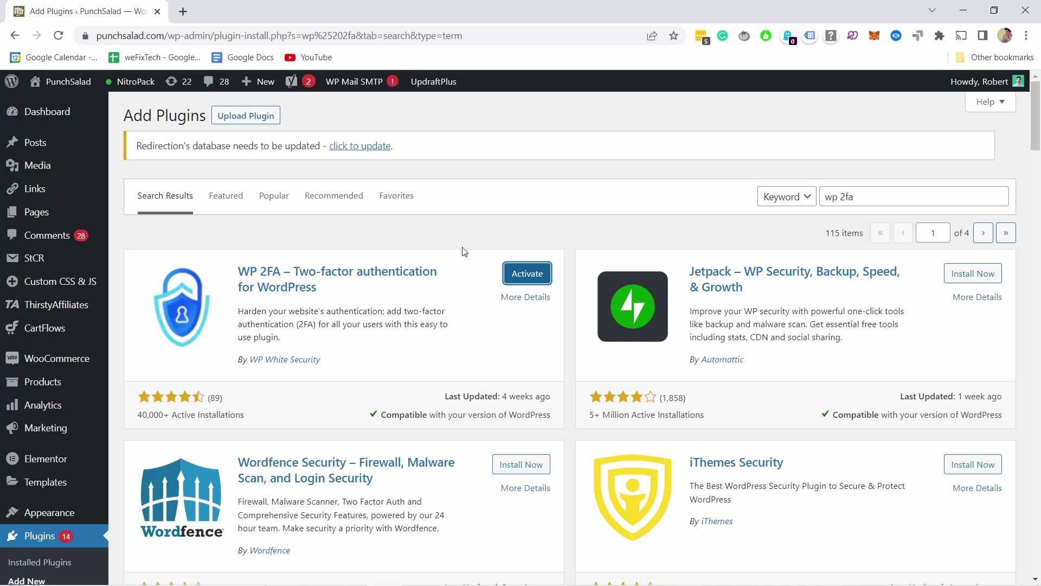
pyautogui.click(543, 275)
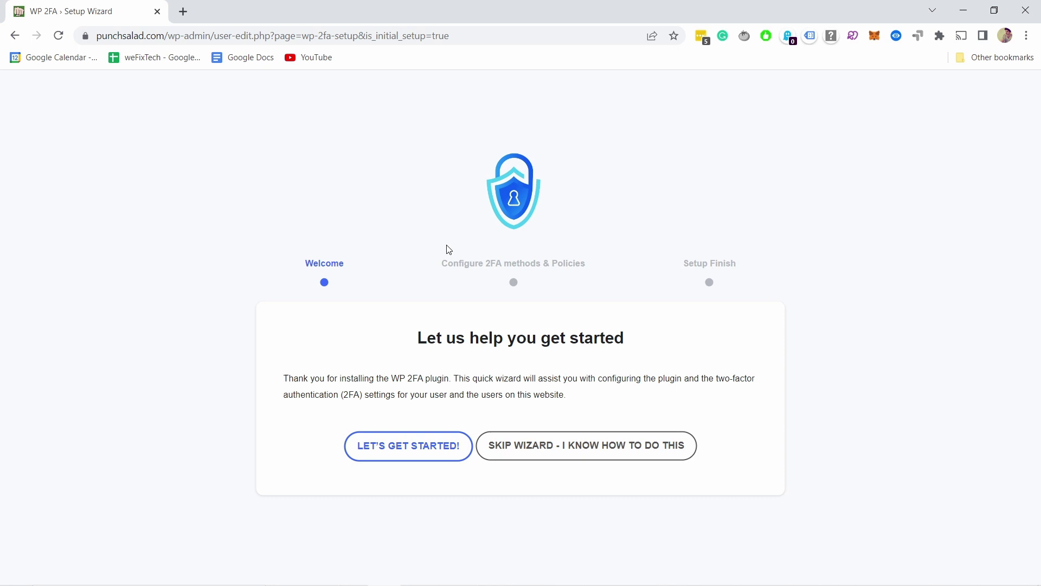
# Start the WP 2FA wizard and turn off the HOTP email method, keeping only TOTP app codes
pyautogui.click(414, 455)
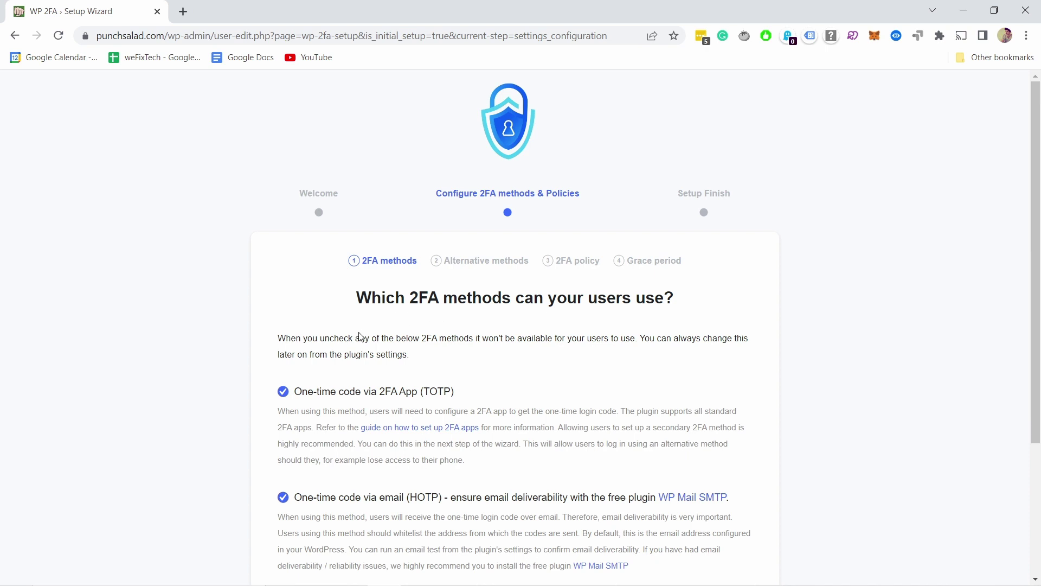
pyautogui.scroll(-1, 363, 333)
pyautogui.scroll(-2, 364, 333)
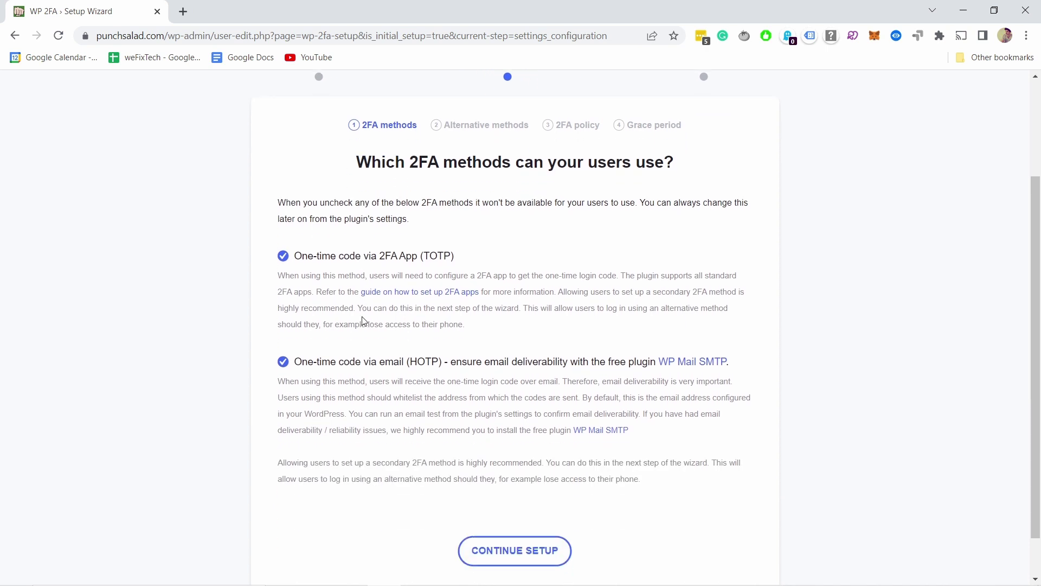
pyautogui.click(284, 364)
pyautogui.scroll(3, 545, 330)
pyautogui.scroll(-3, 512, 293)
pyautogui.click(536, 558)
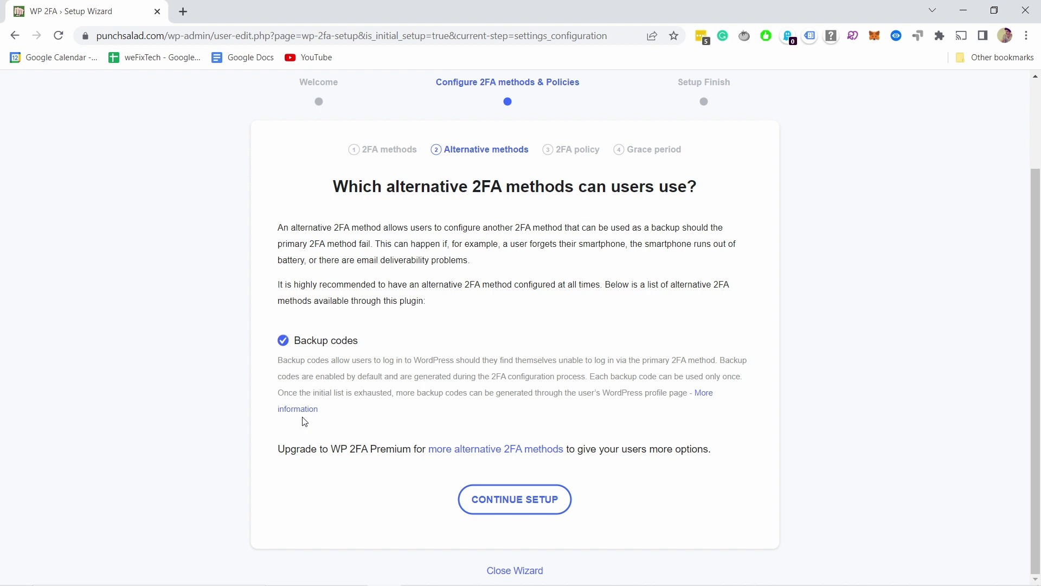
# Set the 2FA policy to 'Do not enforce on any users' and finish the policy setup
pyautogui.click(531, 498)
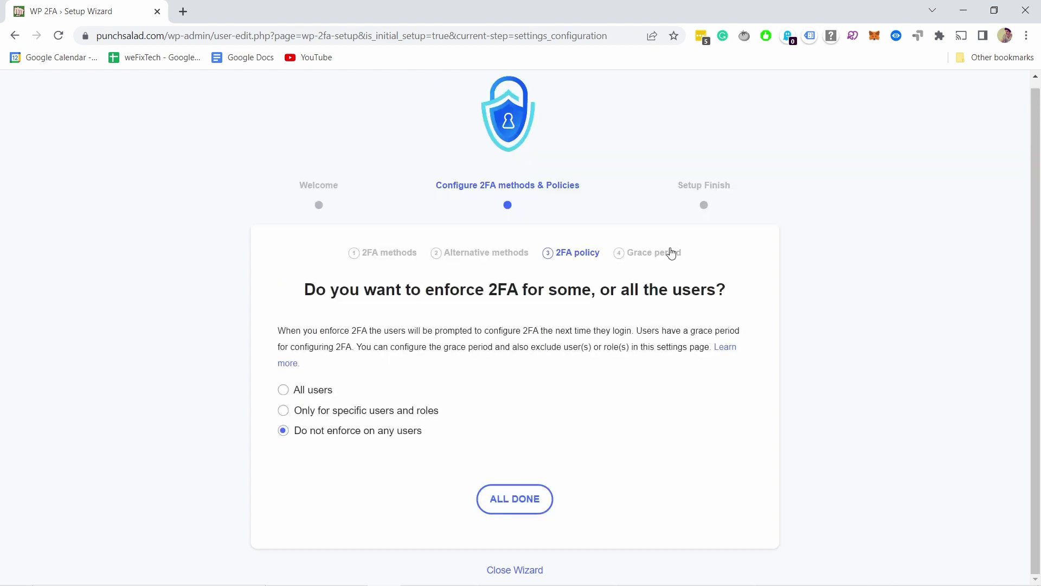
pyautogui.scroll(1, 650, 272)
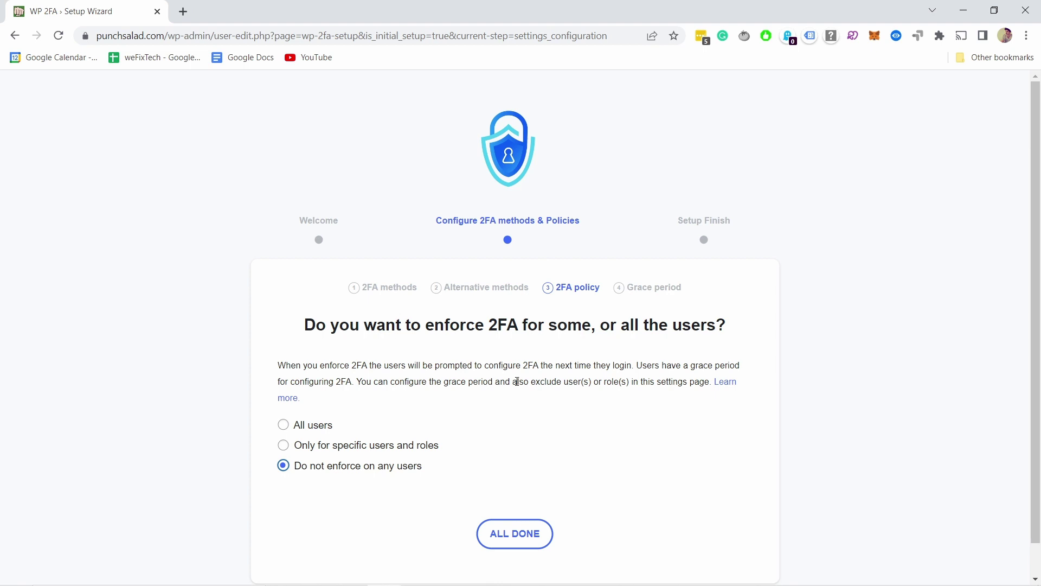
pyautogui.click(299, 427)
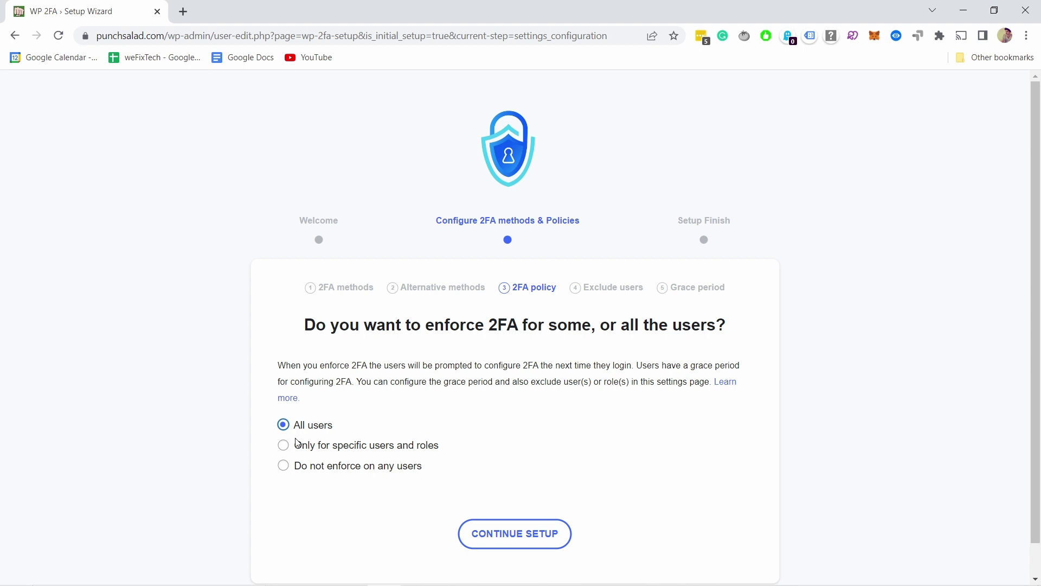
pyautogui.click(285, 465)
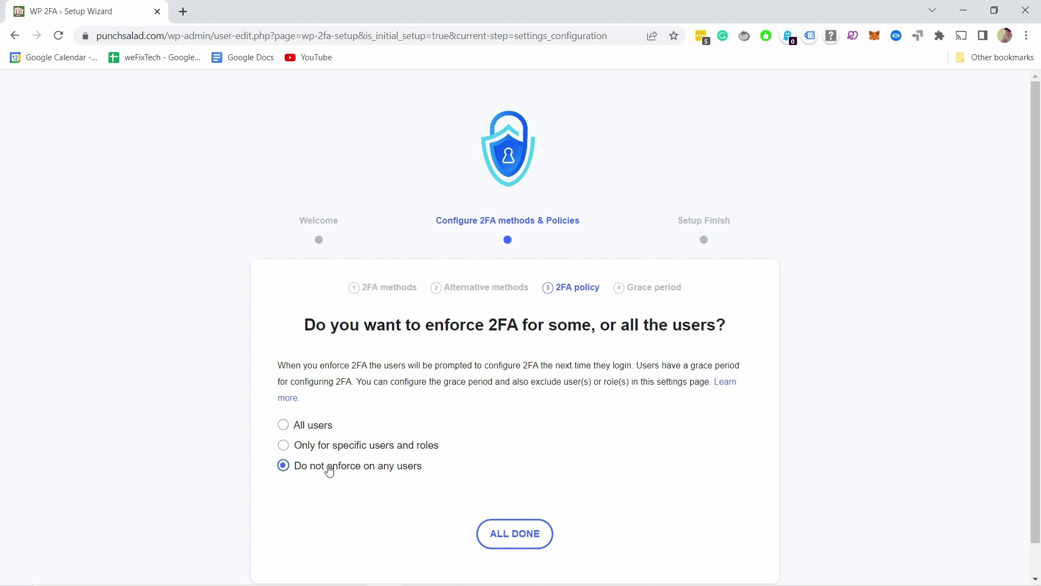
pyautogui.click(524, 539)
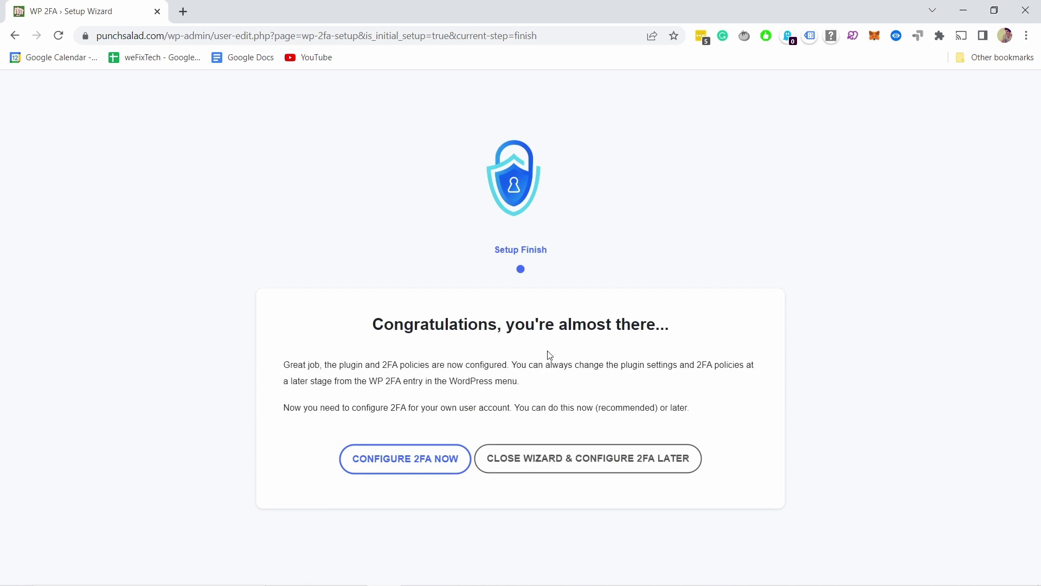
# Begin configuring 2FA for the admin's own account with an authenticator app
pyautogui.click(453, 449)
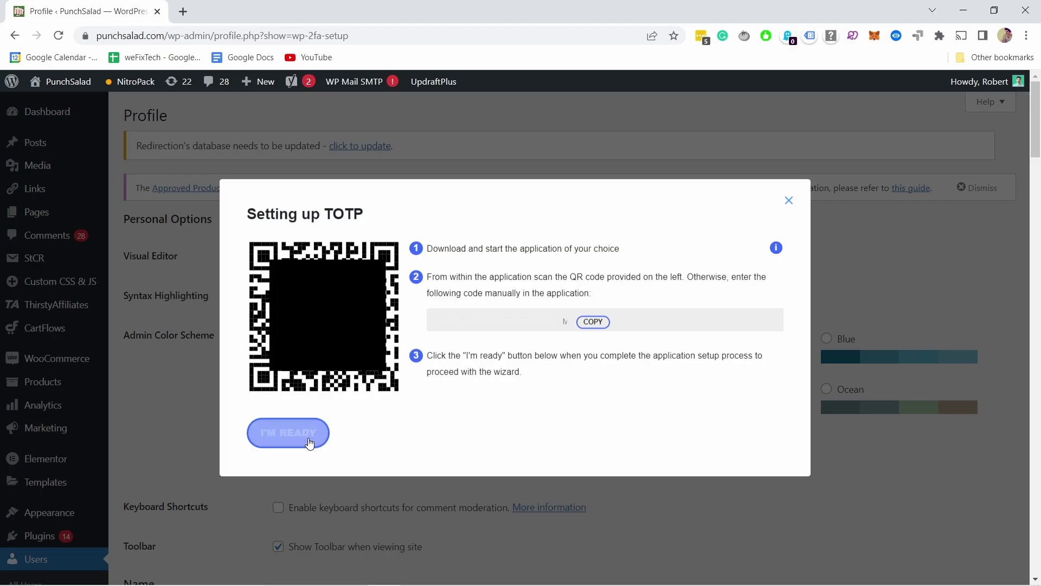
# Enter the authenticator app's one-time code and validate it to enable 2FA for the admin
pyautogui.click(280, 433)
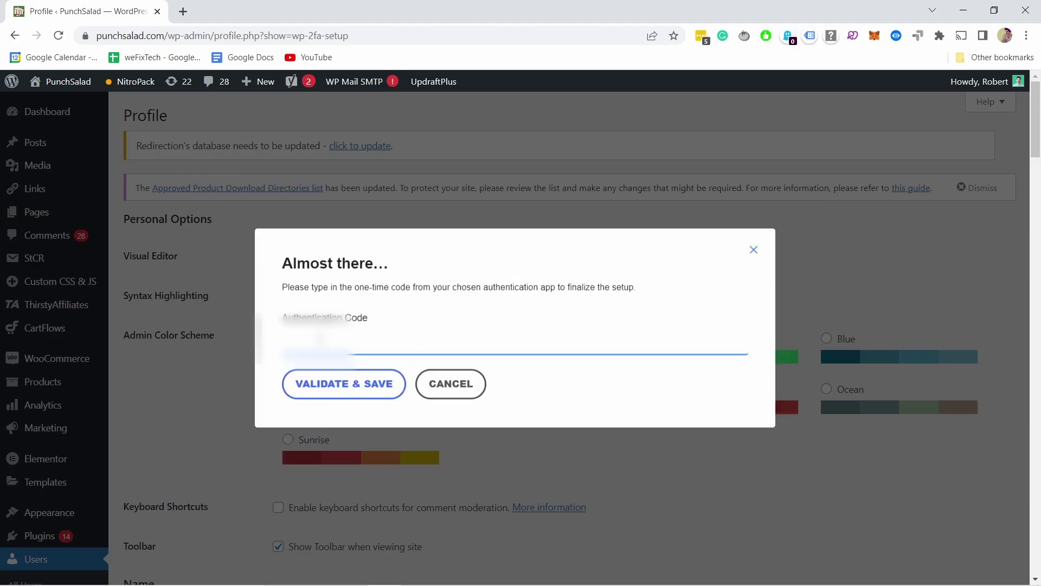
pyautogui.click(345, 390)
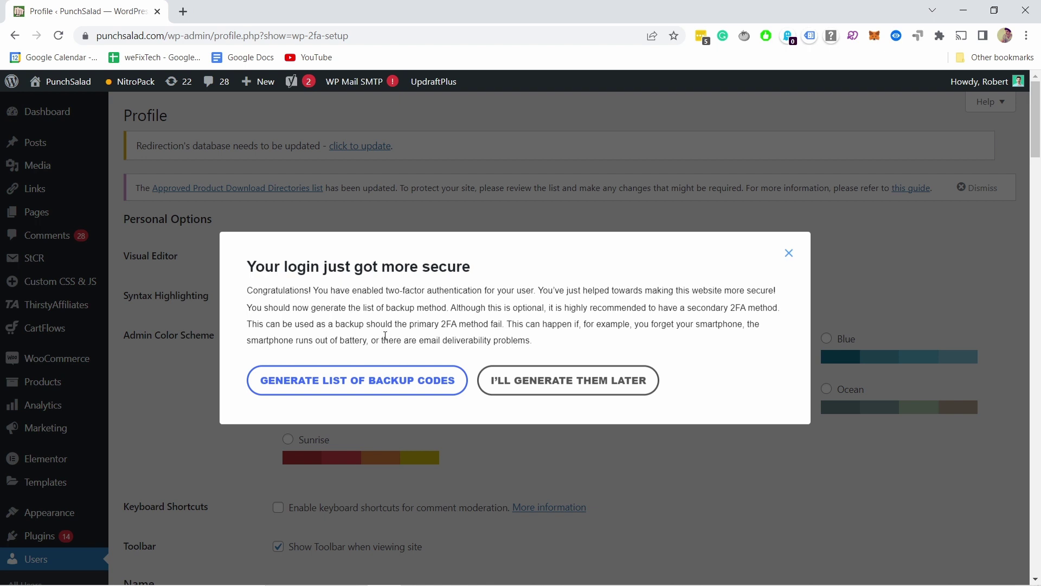
# Generate and copy the admin's backup codes, then close the WP 2FA wizard
pyautogui.click(350, 388)
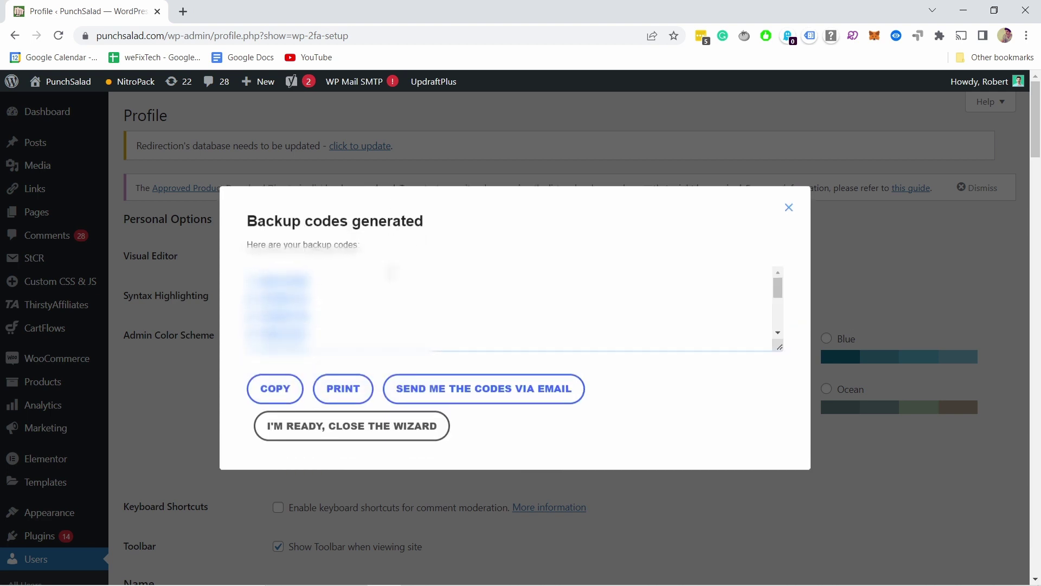
pyautogui.scroll(-3, 391, 272)
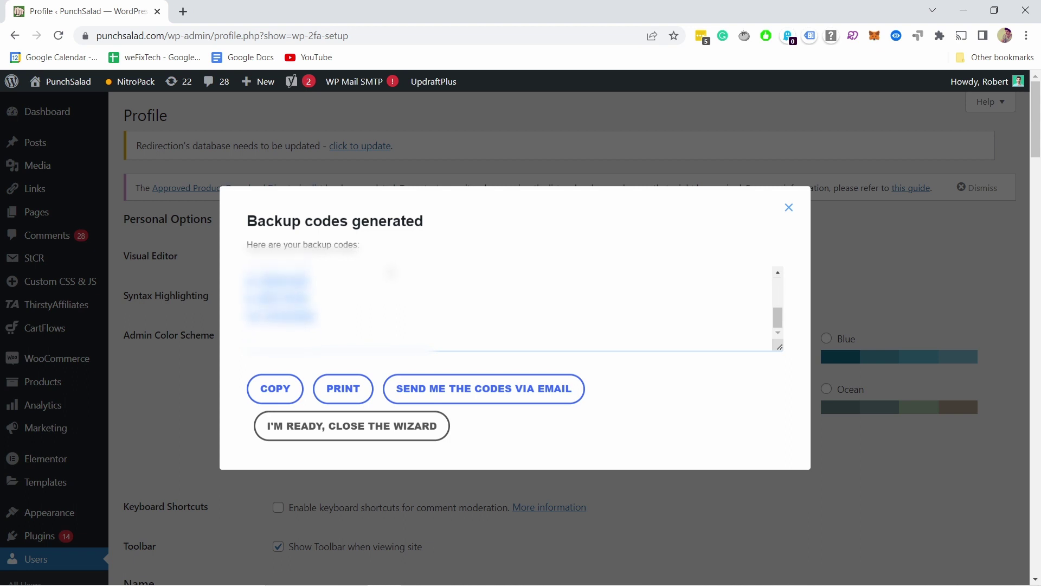
pyautogui.click(272, 390)
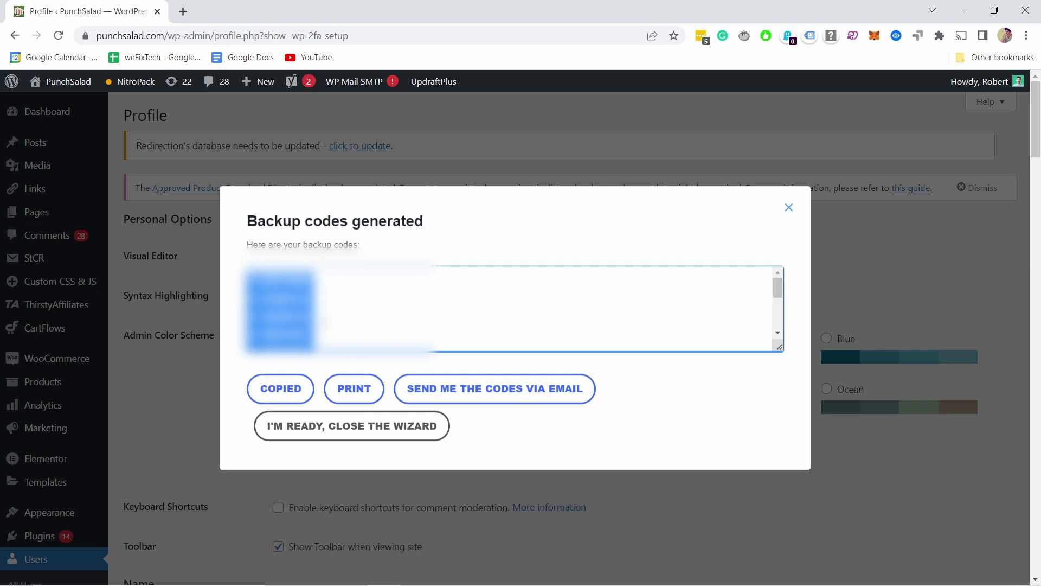
pyautogui.click(402, 434)
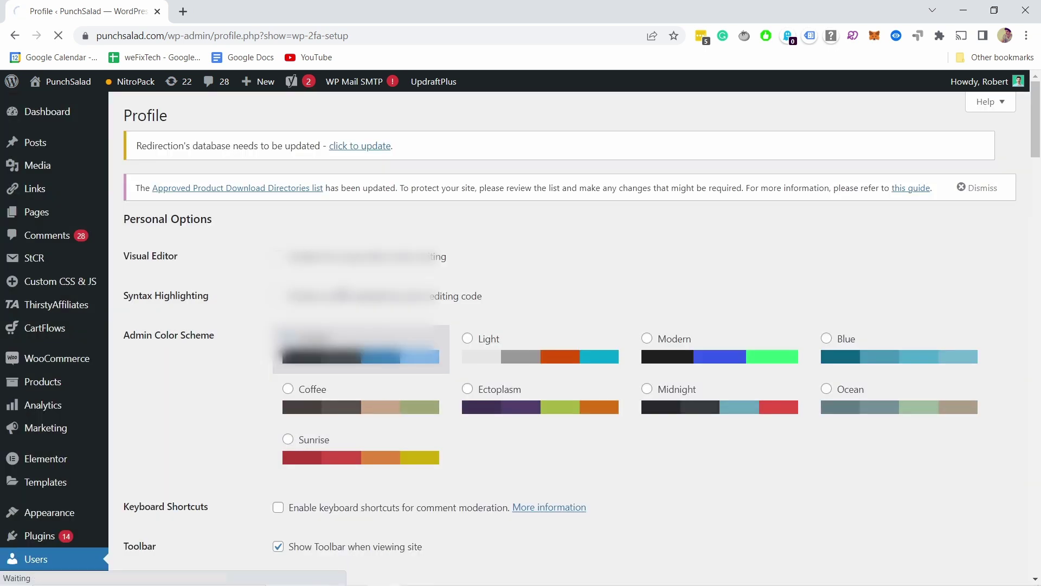
# Log out through the Howdy menu, submit the login credentials again, and dismiss the LastPass popup
pyautogui.moveTo(982, 81)
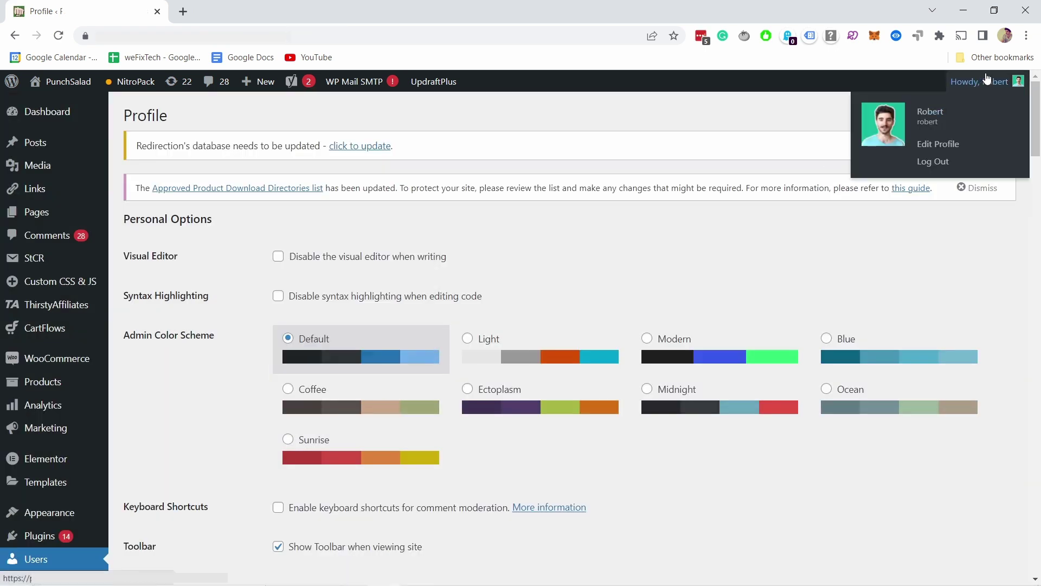
pyautogui.click(933, 162)
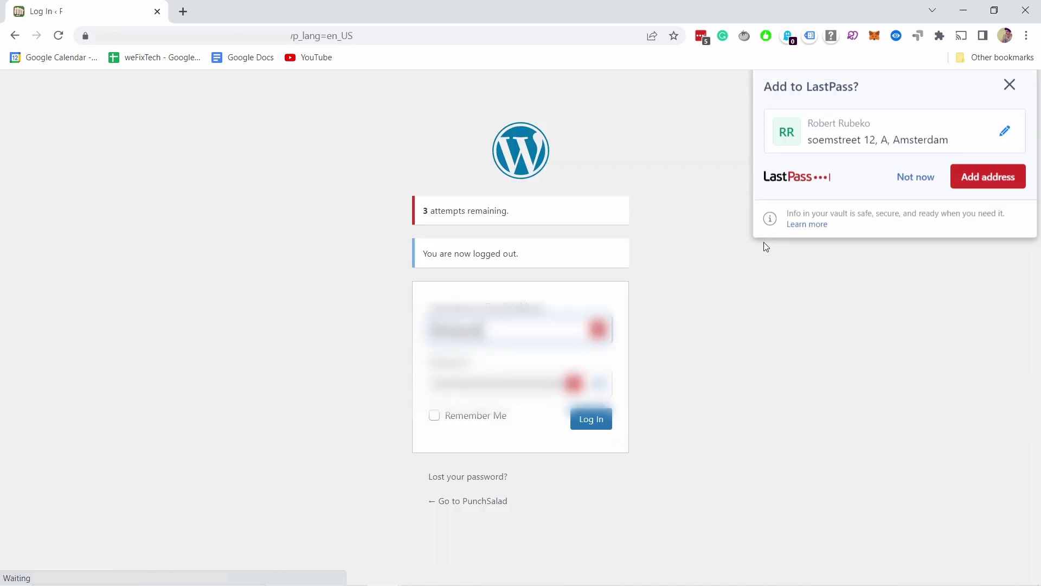
pyautogui.click(592, 426)
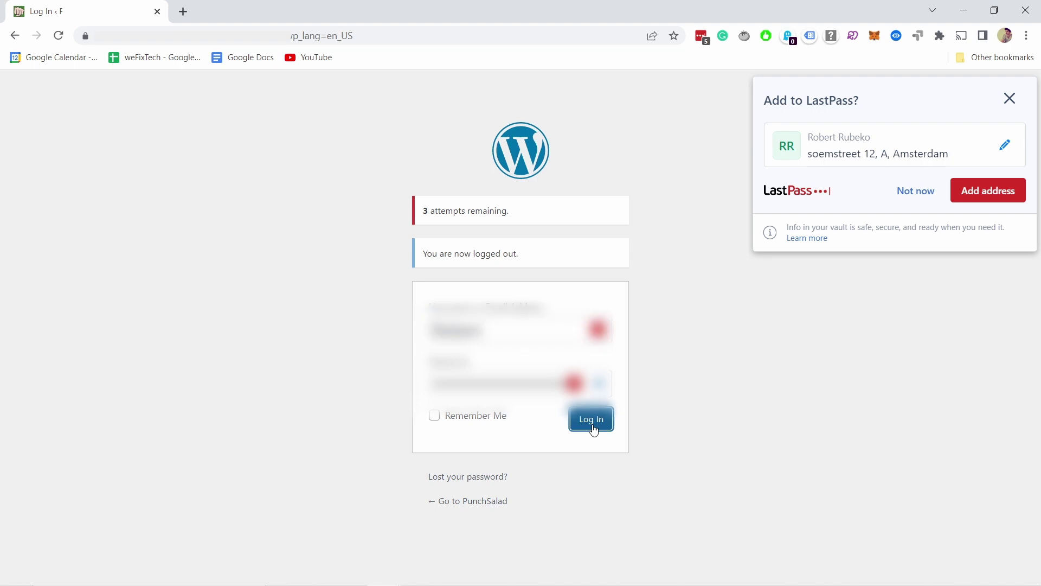
pyautogui.click(1009, 99)
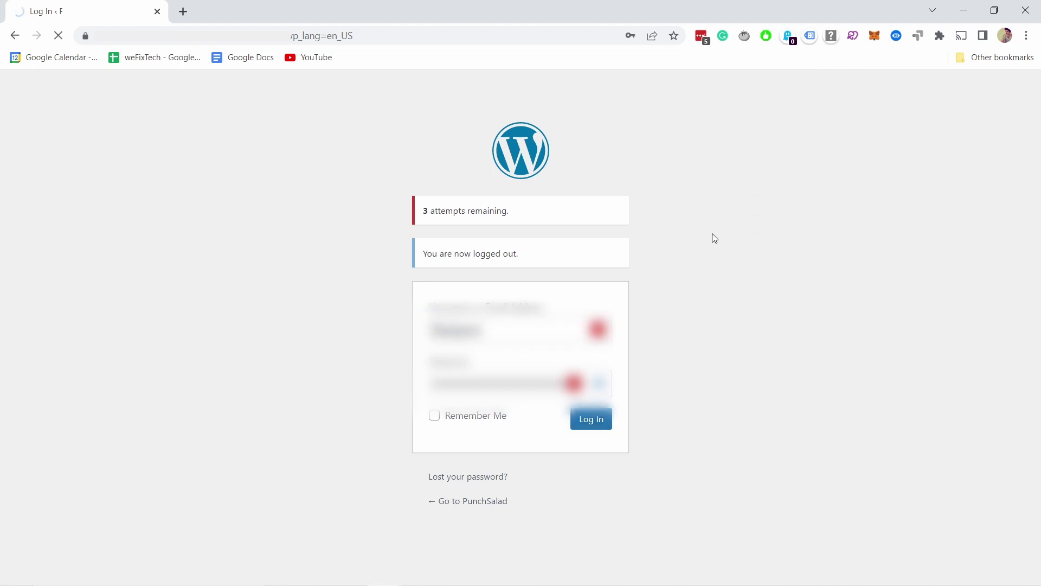